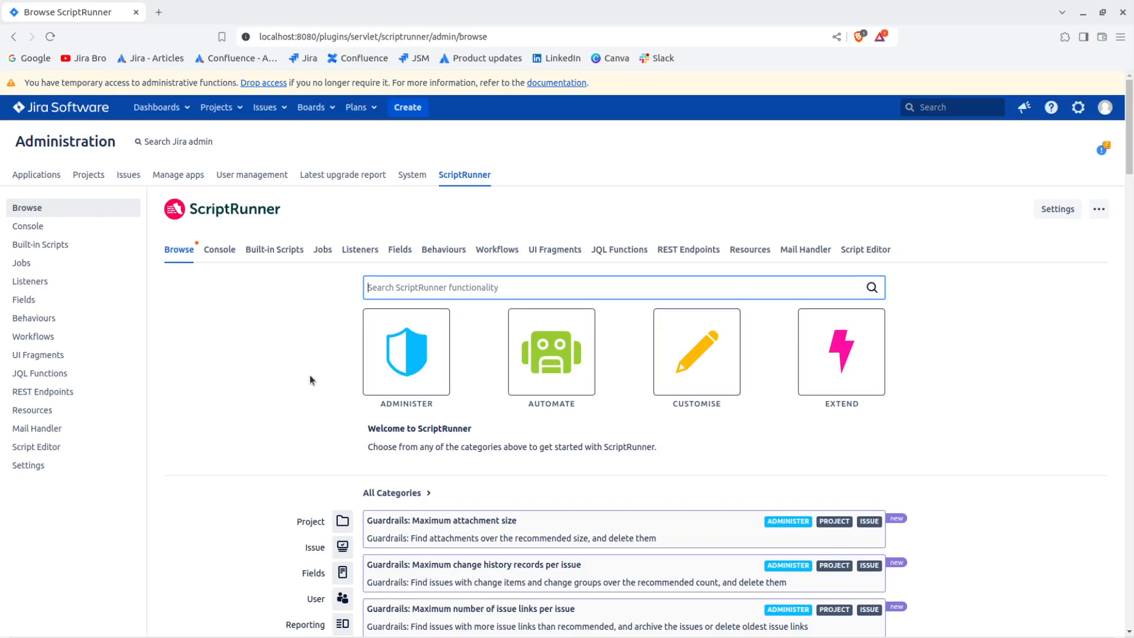
Open the built-in script for copying a project.
{"action": "left_click", "coordinate": [290, 252]}
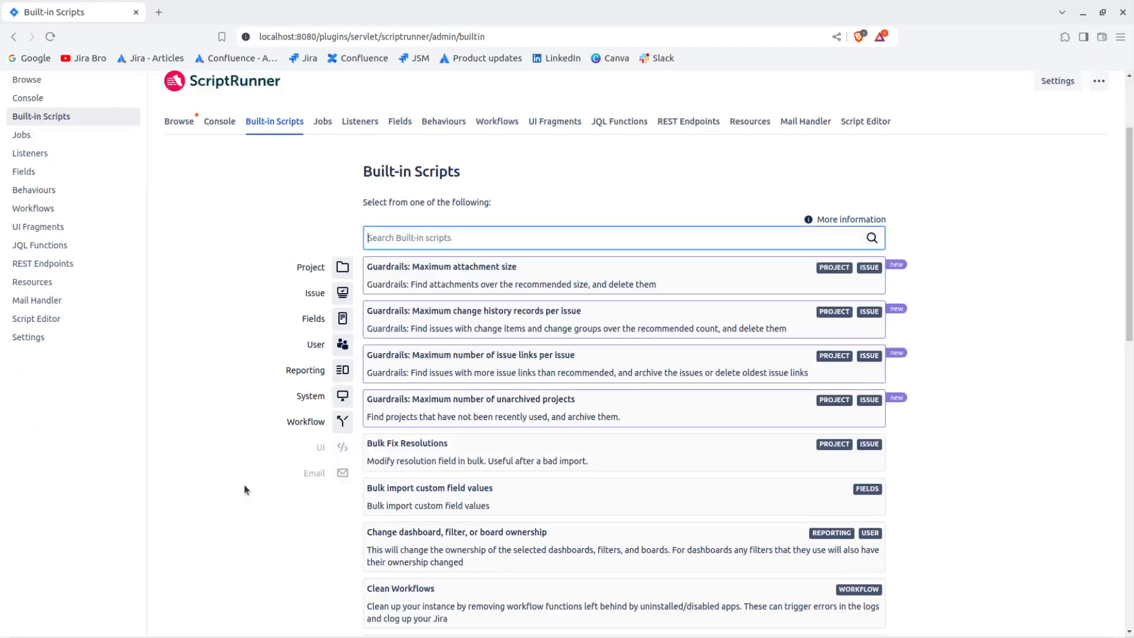
{"action": "scroll", "coordinate": [251, 436], "scroll_direction": "down", "scroll_amount": 5}
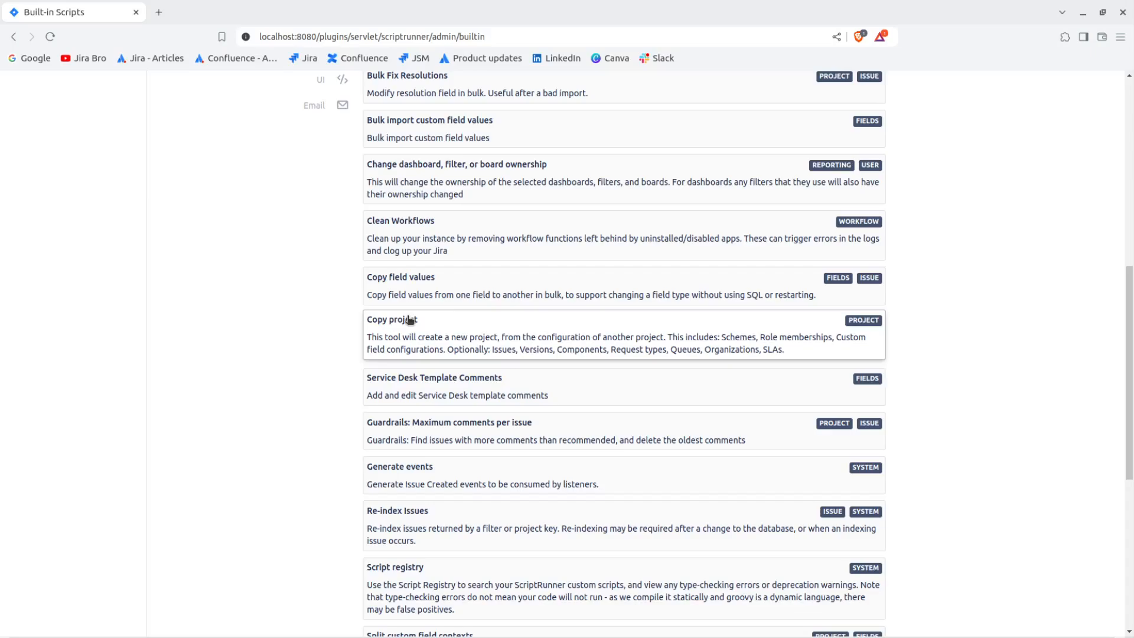
{"action": "left_click", "coordinate": [410, 320]}
{"action": "scroll", "coordinate": [487, 335], "scroll_direction": "down", "scroll_amount": 3}
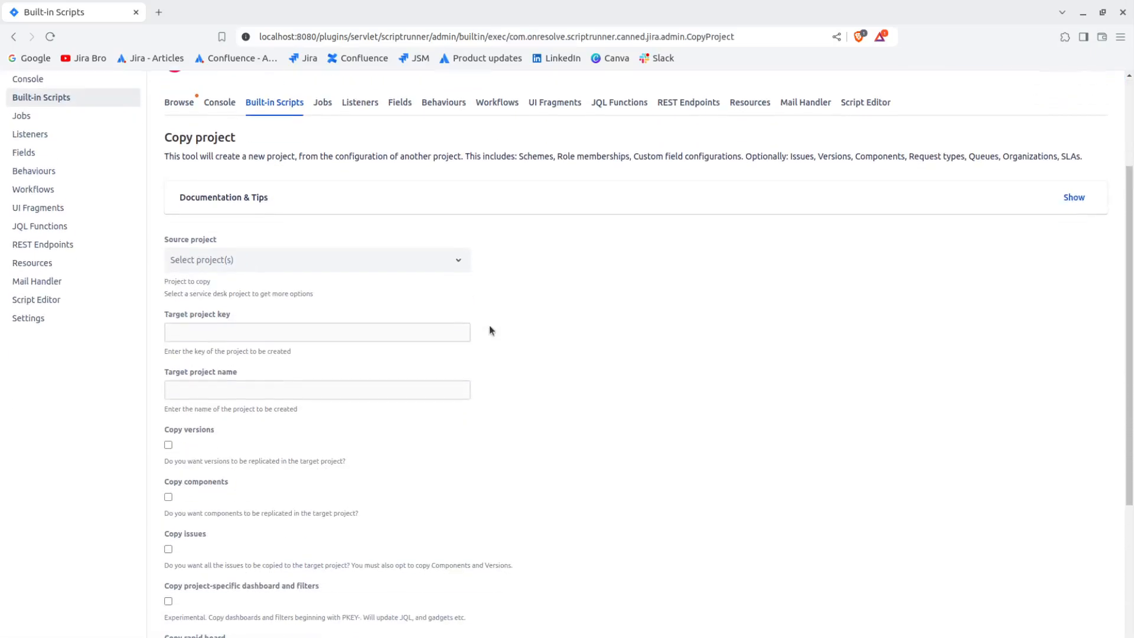
{"action": "scroll", "coordinate": [489, 329], "scroll_direction": "down", "scroll_amount": 2}
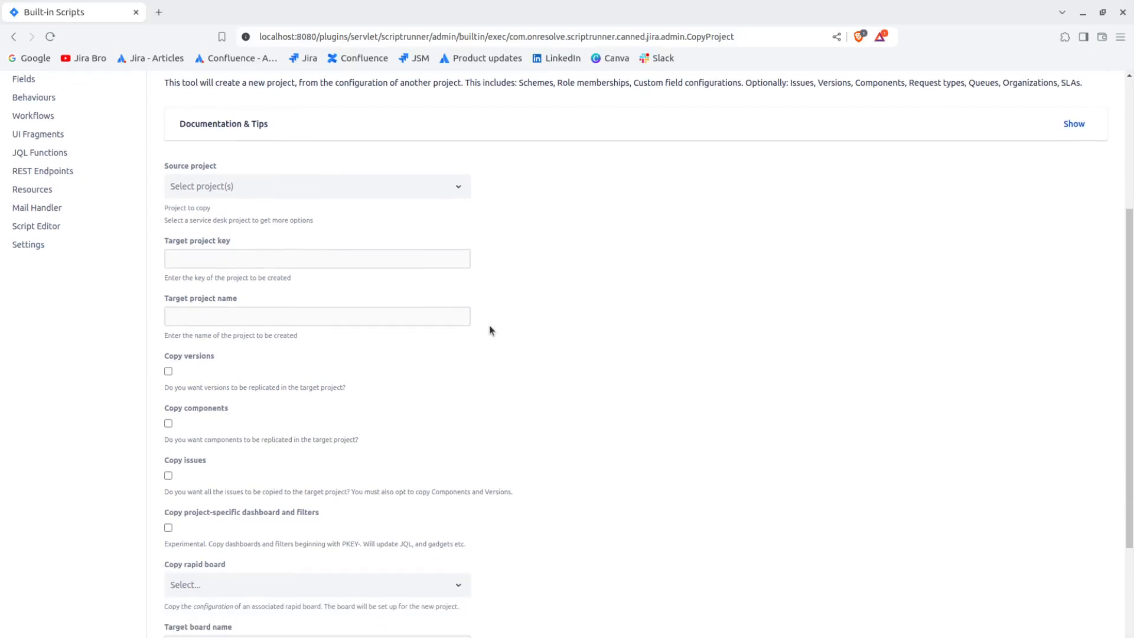
Choose Engineering as the source project to copy.
{"action": "left_click", "coordinate": [408, 181]}
{"action": "left_click", "coordinate": [417, 215]}
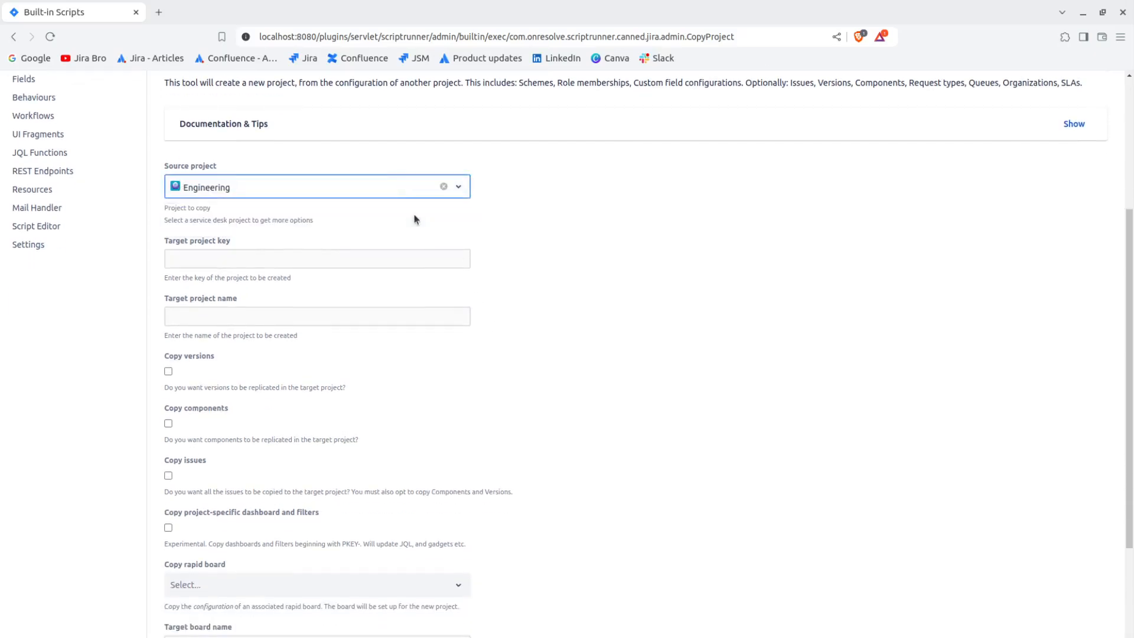
{"action": "left_click_drag", "start_coordinate": [166, 165], "coordinate": [218, 167]}
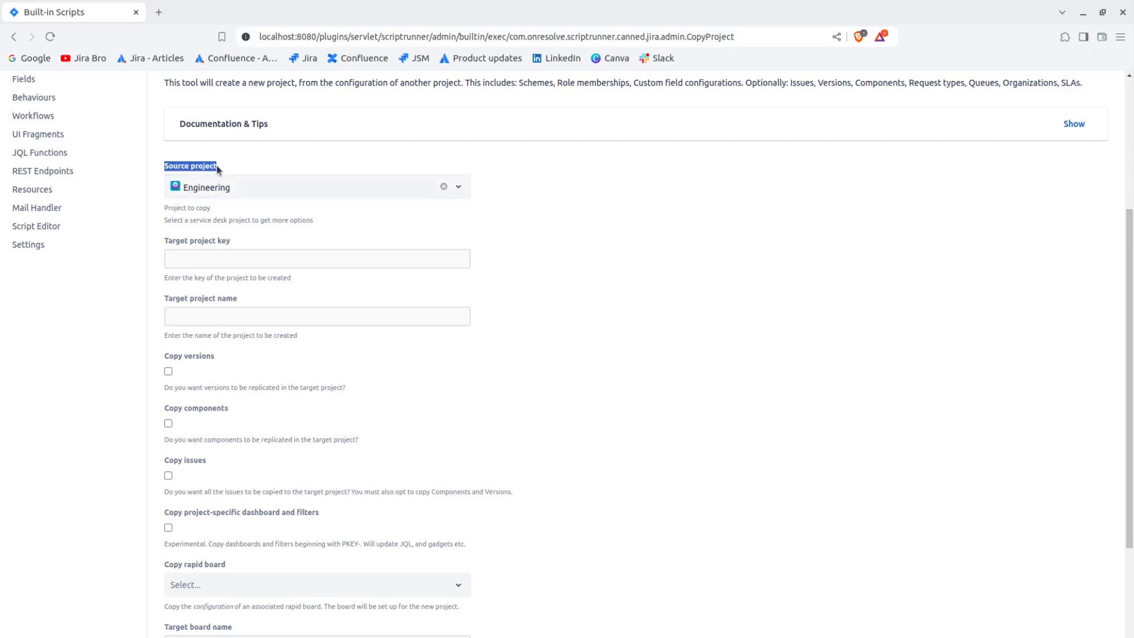
{"action": "left_click", "coordinate": [710, 301]}
Set the target project key to ENGCLO.
{"action": "left_click", "coordinate": [258, 265]}
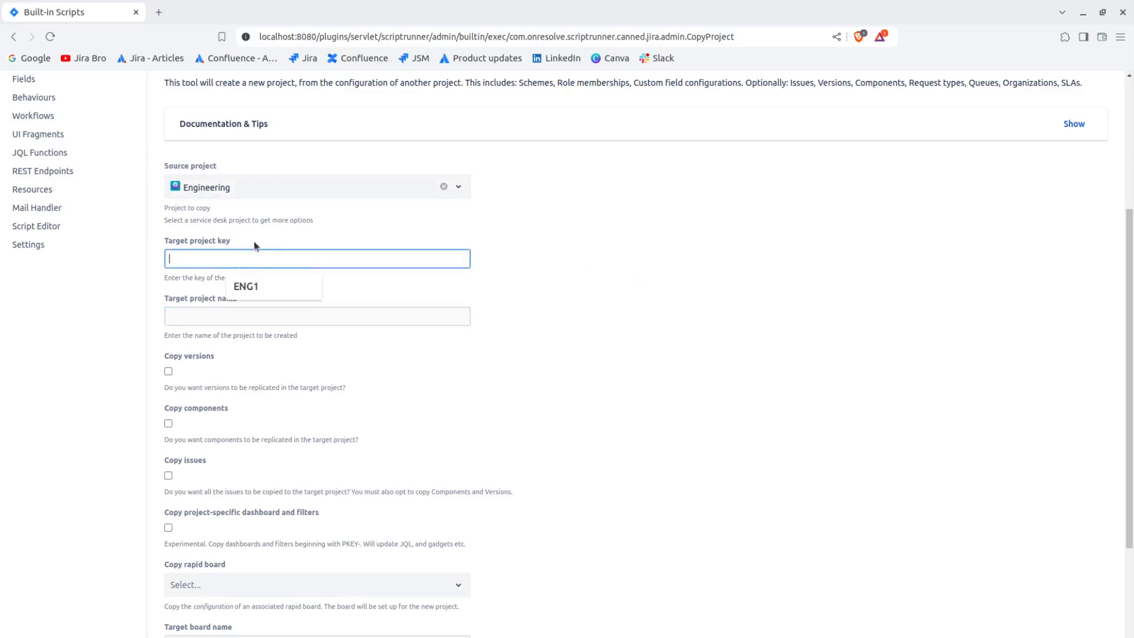
{"action": "left_click_drag", "start_coordinate": [161, 242], "coordinate": [228, 242]}
{"action": "left_click", "coordinate": [251, 258]}
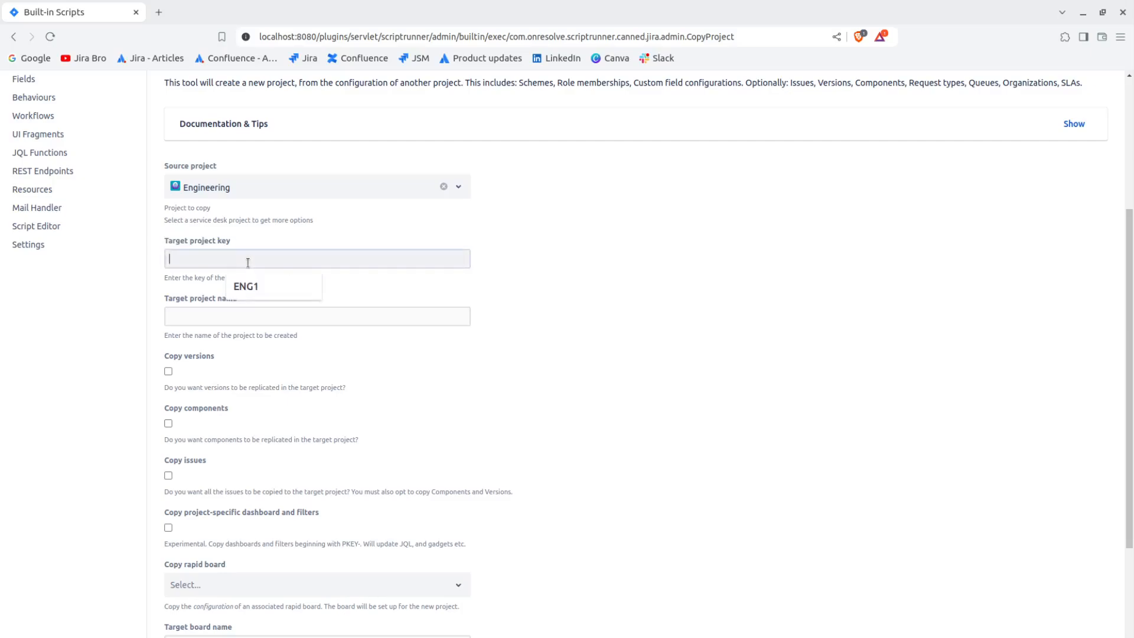
{"action": "type", "text": "EN"}
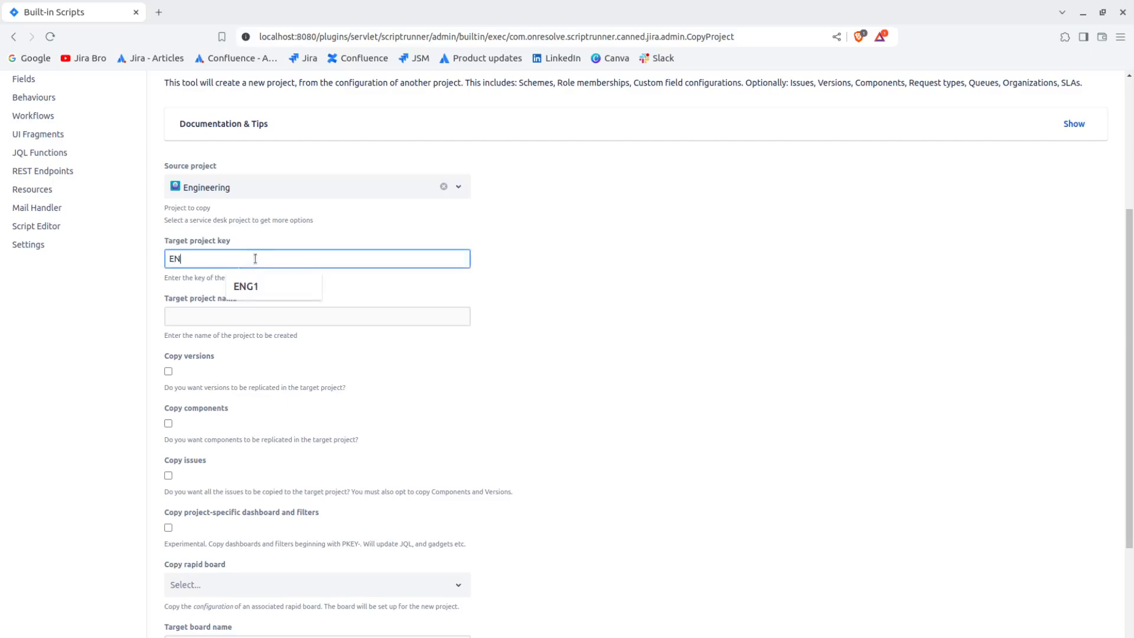
{"action": "type", "text": "GINE"}
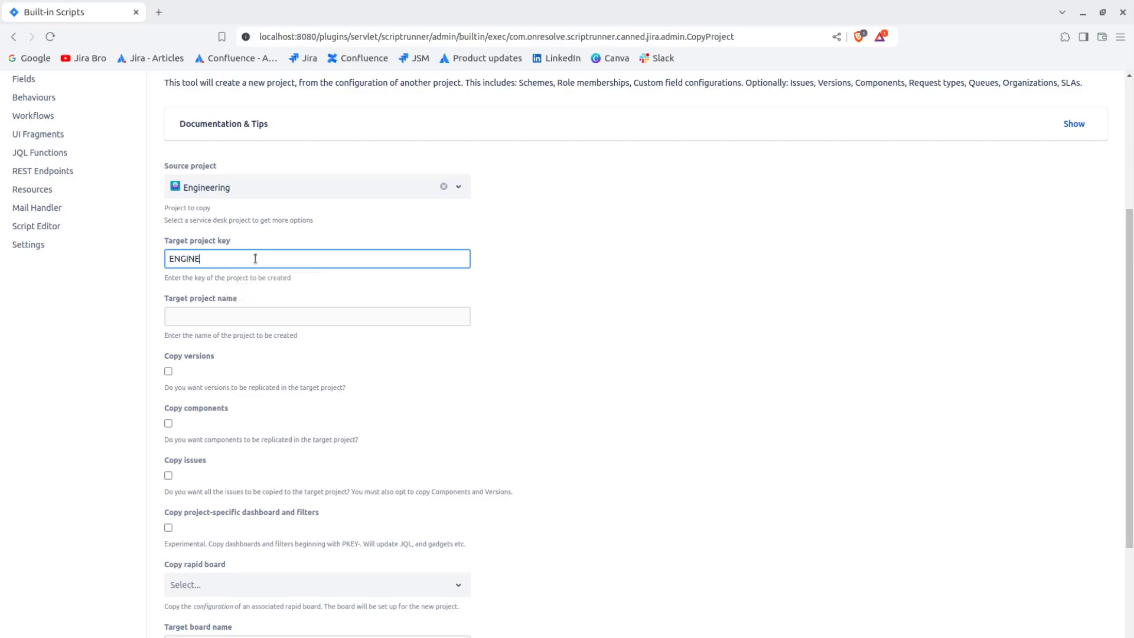
{"action": "key", "text": "BackSpace"}
{"action": "key", "text": "BackSpace"}
{"action": "key", "text": "BackSpace"}
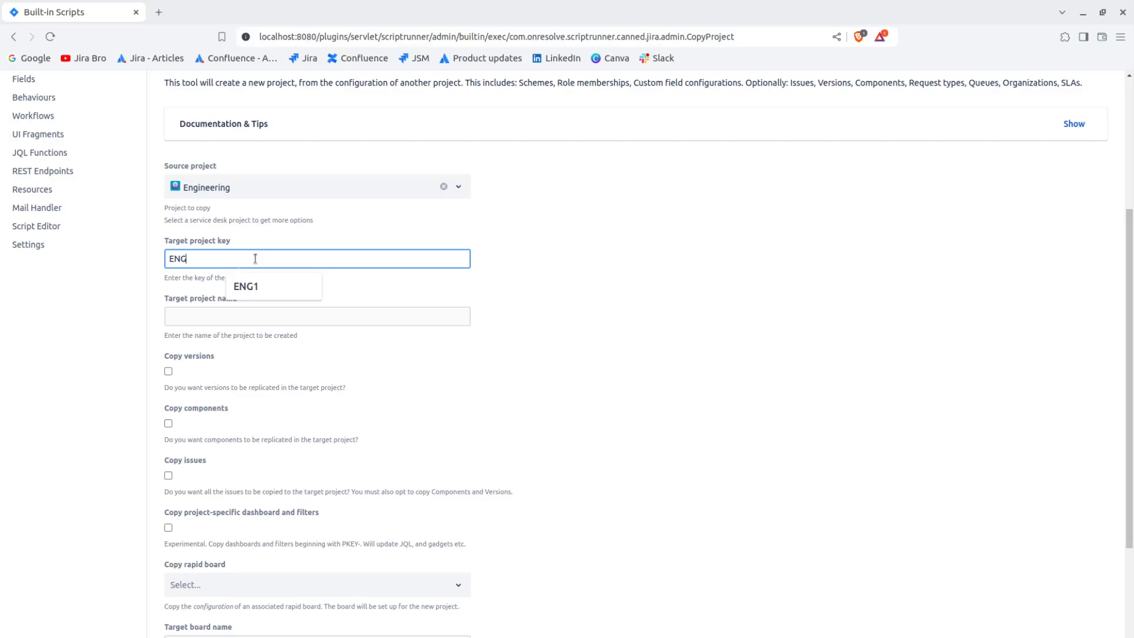
{"action": "type", "text": "CLO"}
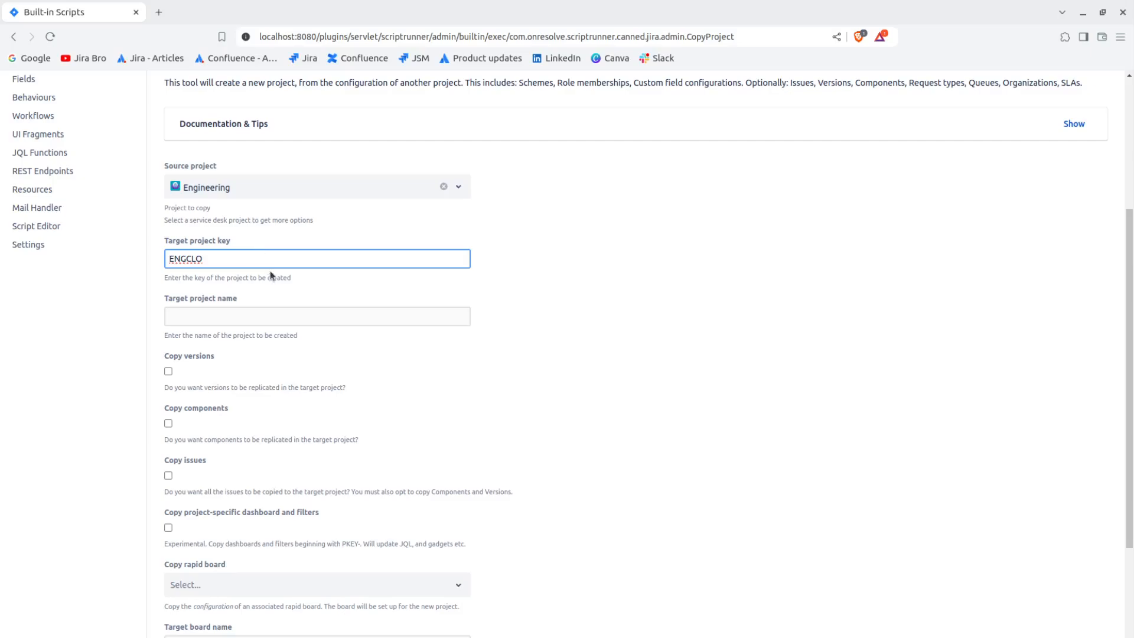
Name the target project "Engineering Copycat".
{"action": "left_click", "coordinate": [271, 314]}
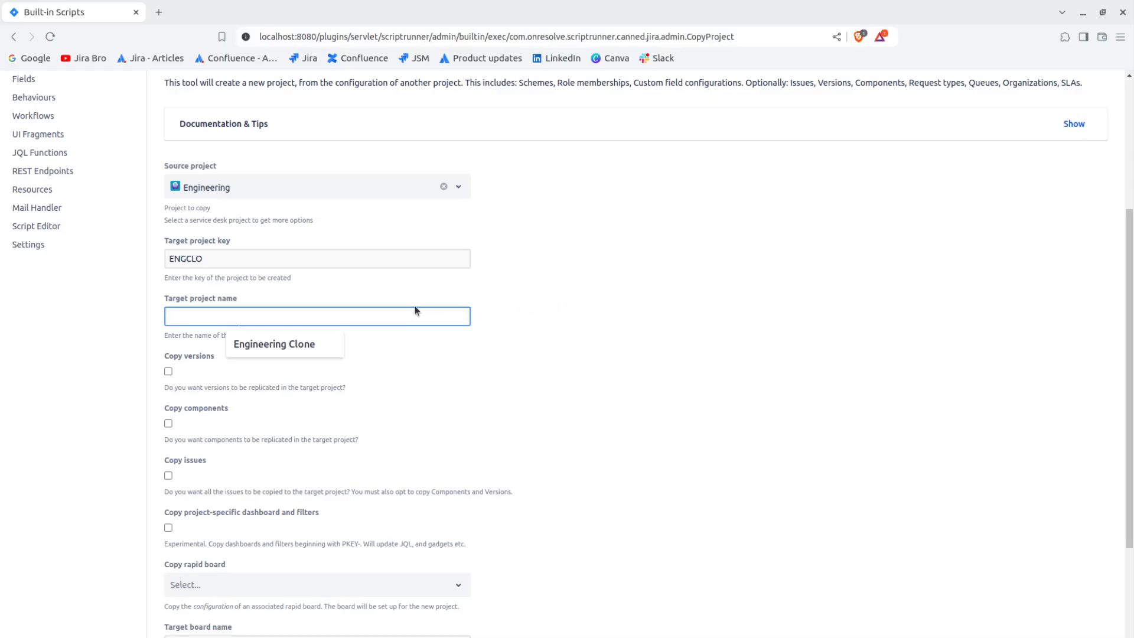
{"action": "type", "text": "E"}
{"action": "type", "text": "ng"}
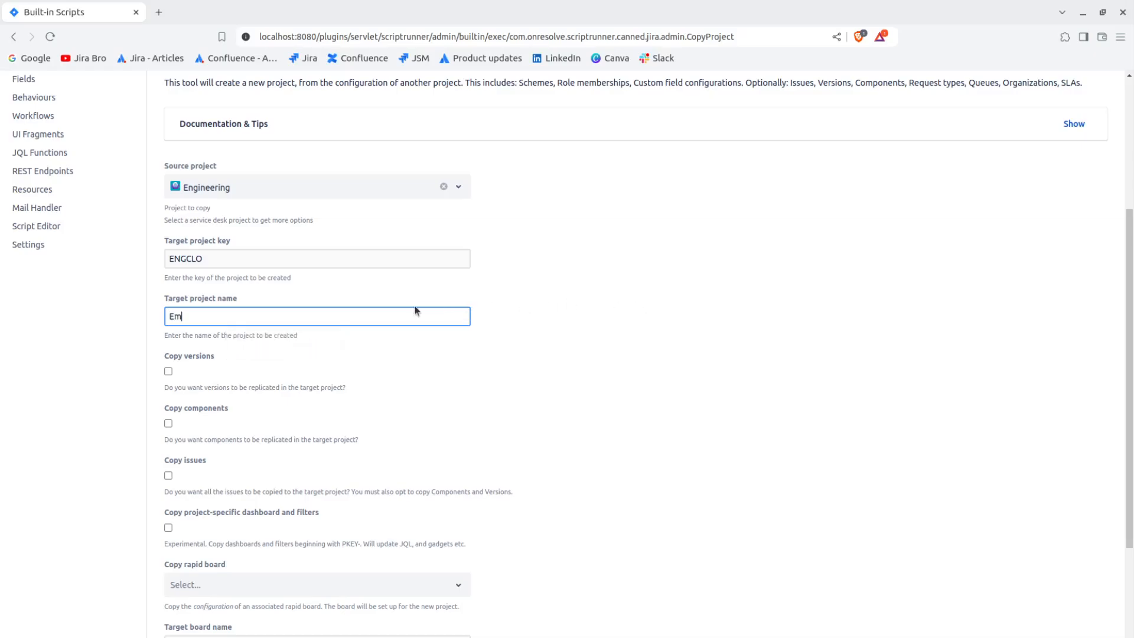
{"action": "type", "text": "ineering C"}
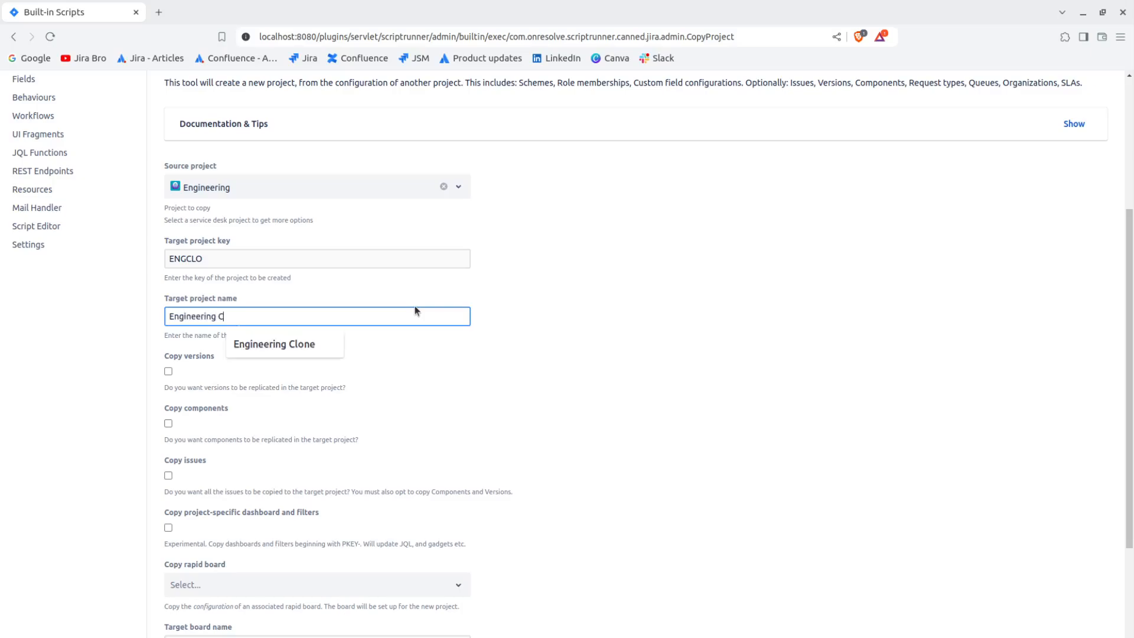
{"action": "type", "text": "opycat"}
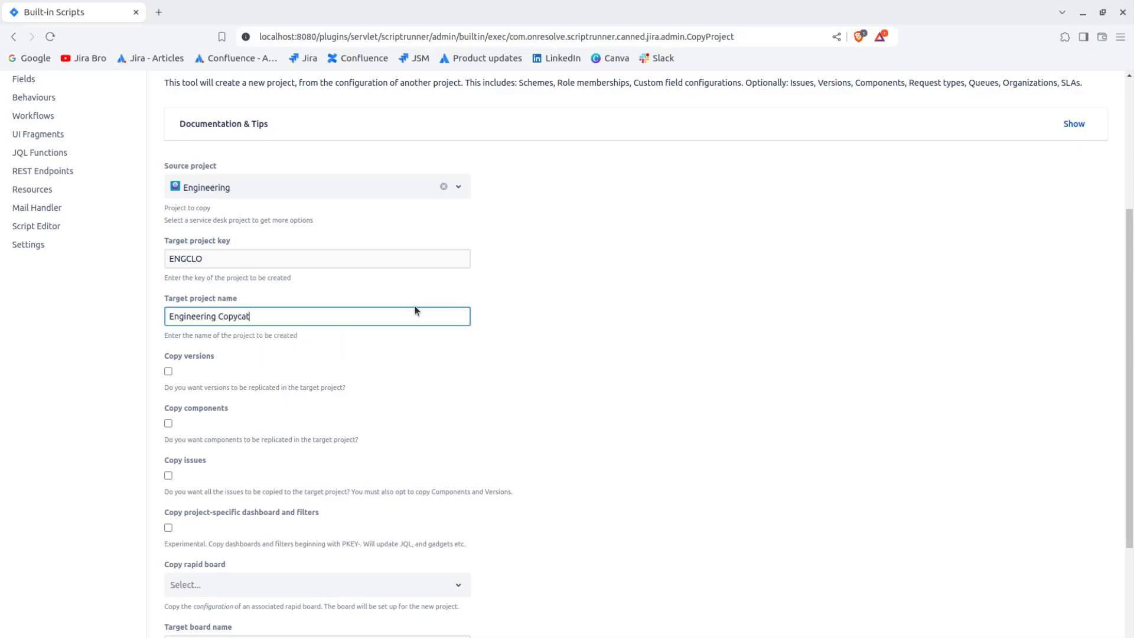
{"action": "scroll", "coordinate": [485, 315], "scroll_direction": "down", "scroll_amount": 2}
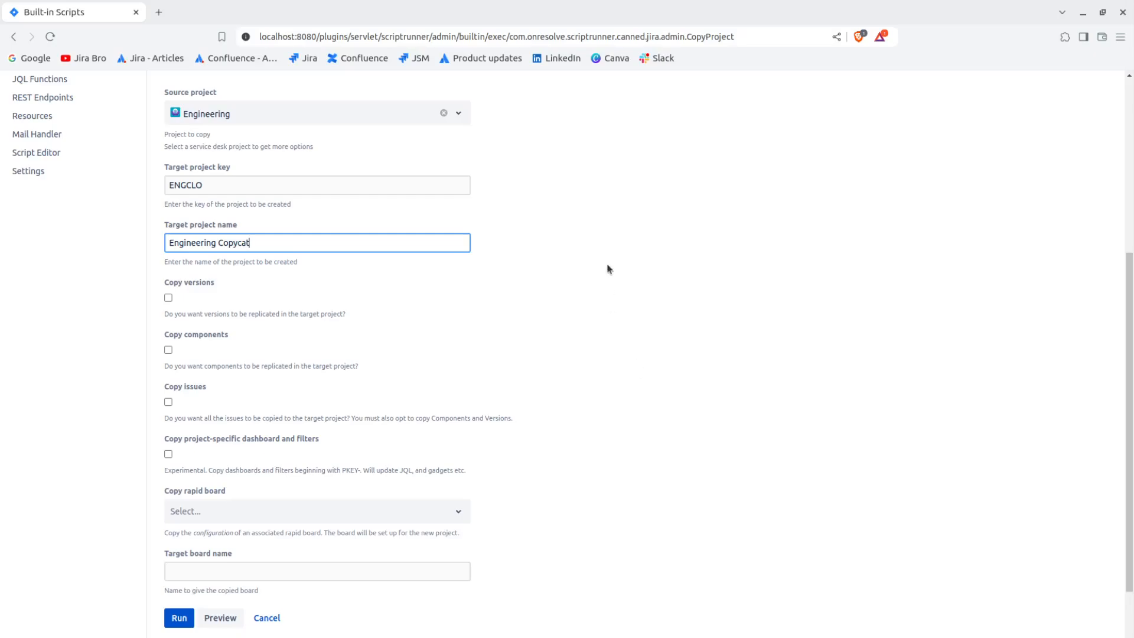
{"action": "left_click", "coordinate": [582, 304]}
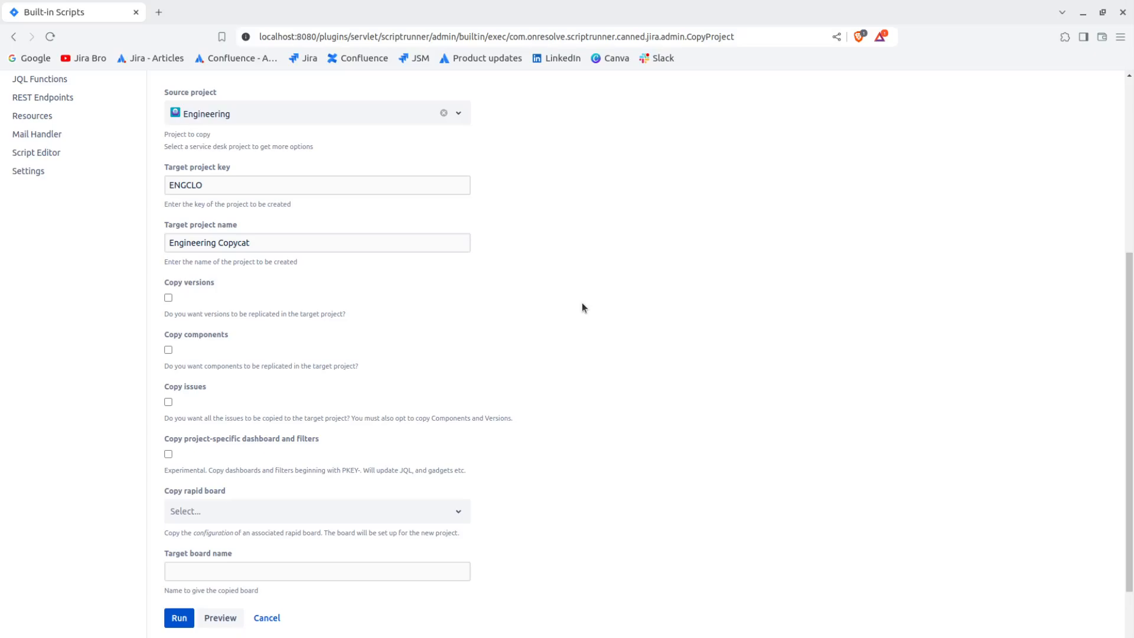
Enable copying of versions, components and issues to the target project.
{"action": "left_click", "coordinate": [168, 298]}
{"action": "left_click", "coordinate": [168, 350]}
{"action": "scroll", "coordinate": [469, 357], "scroll_direction": "down", "scroll_amount": 2}
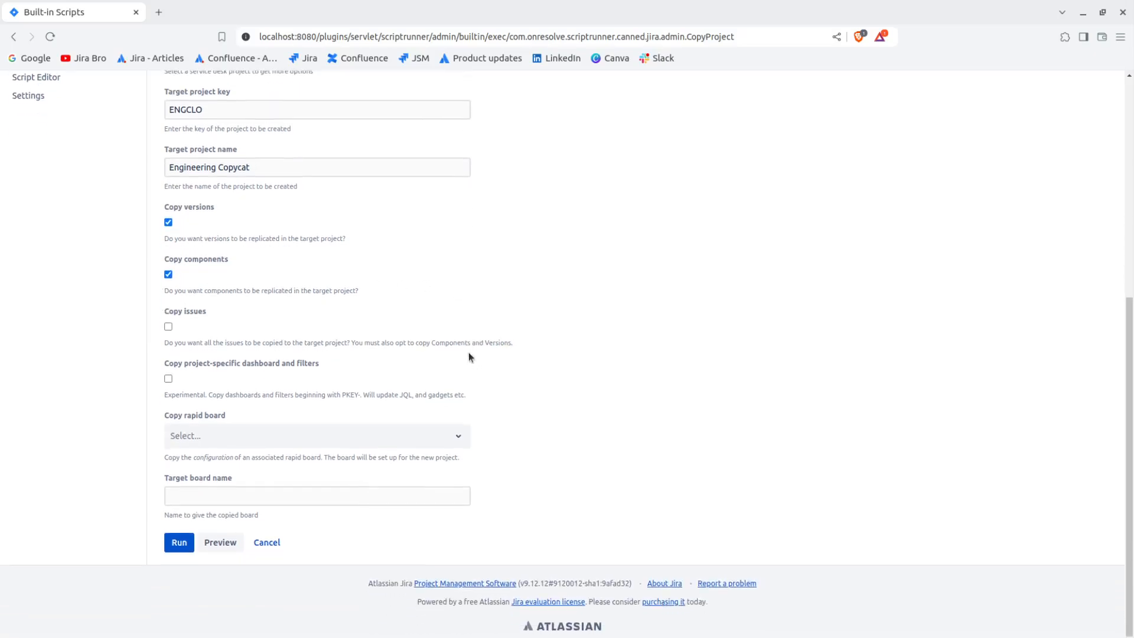
{"action": "left_click", "coordinate": [167, 326]}
Enable copying of the project-specific dashboard and filters, after reading the option's label and its experimental note.
{"action": "left_click_drag", "start_coordinate": [254, 365], "coordinate": [336, 364]}
{"action": "left_click", "coordinate": [338, 363]}
{"action": "left_click", "coordinate": [224, 395]}
{"action": "left_click_drag", "start_coordinate": [210, 395], "coordinate": [217, 395]}
{"action": "left_click_drag", "start_coordinate": [370, 395], "coordinate": [463, 395]}
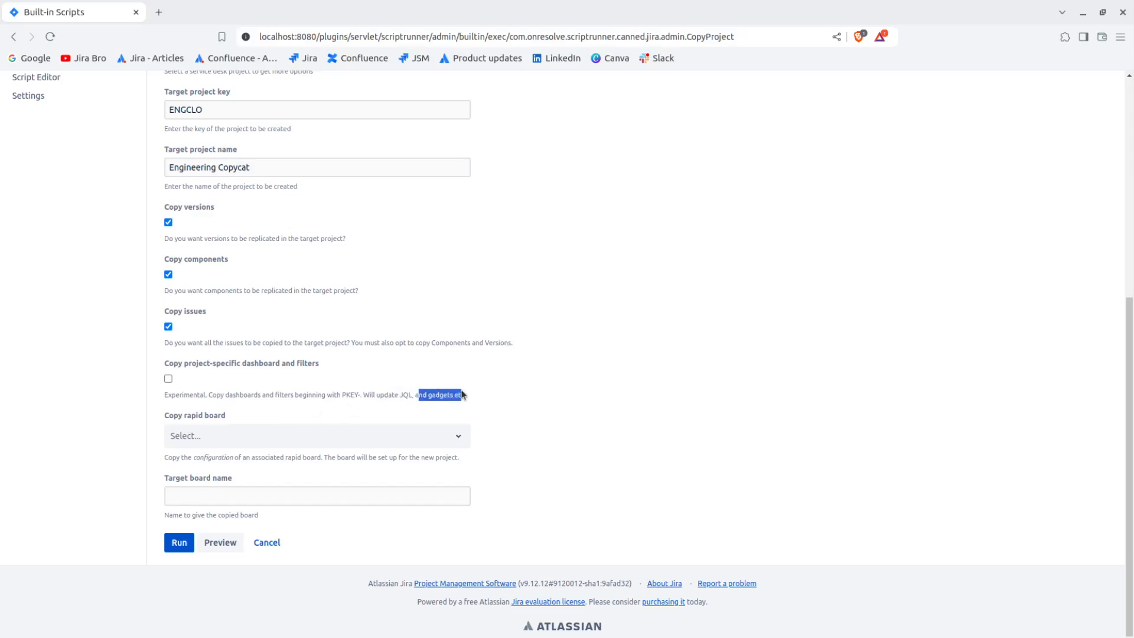
{"action": "left_click", "coordinate": [505, 327]}
{"action": "left_click", "coordinate": [168, 378]}
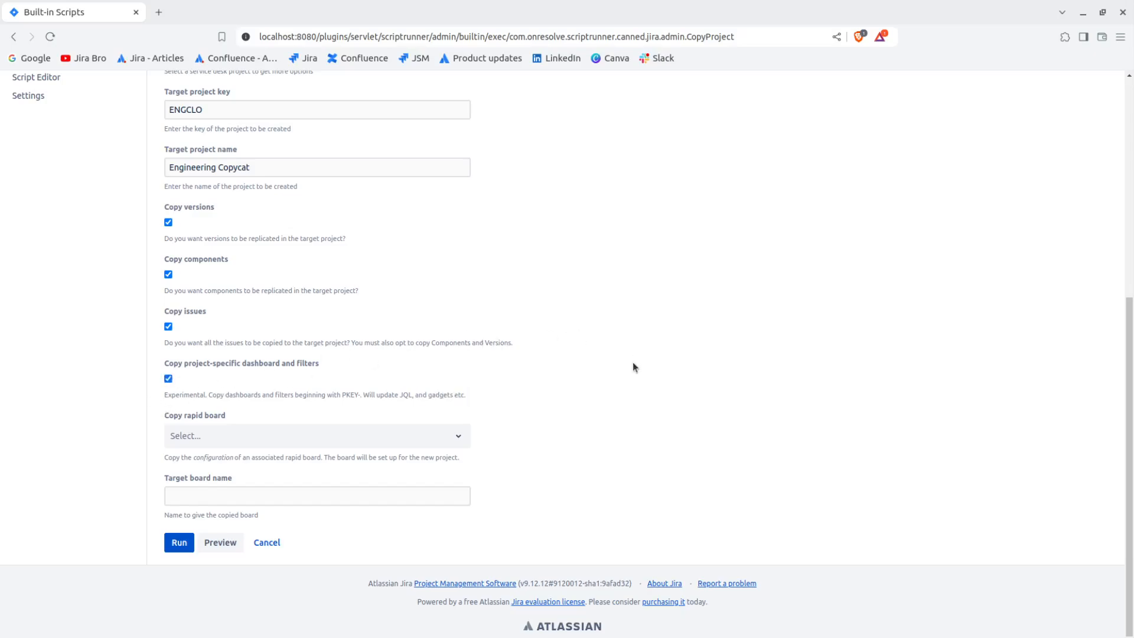
Select ENG board as the rapid board to copy and name the target board "Clone Board".
{"action": "left_click", "coordinate": [229, 414]}
{"action": "left_click", "coordinate": [203, 436]}
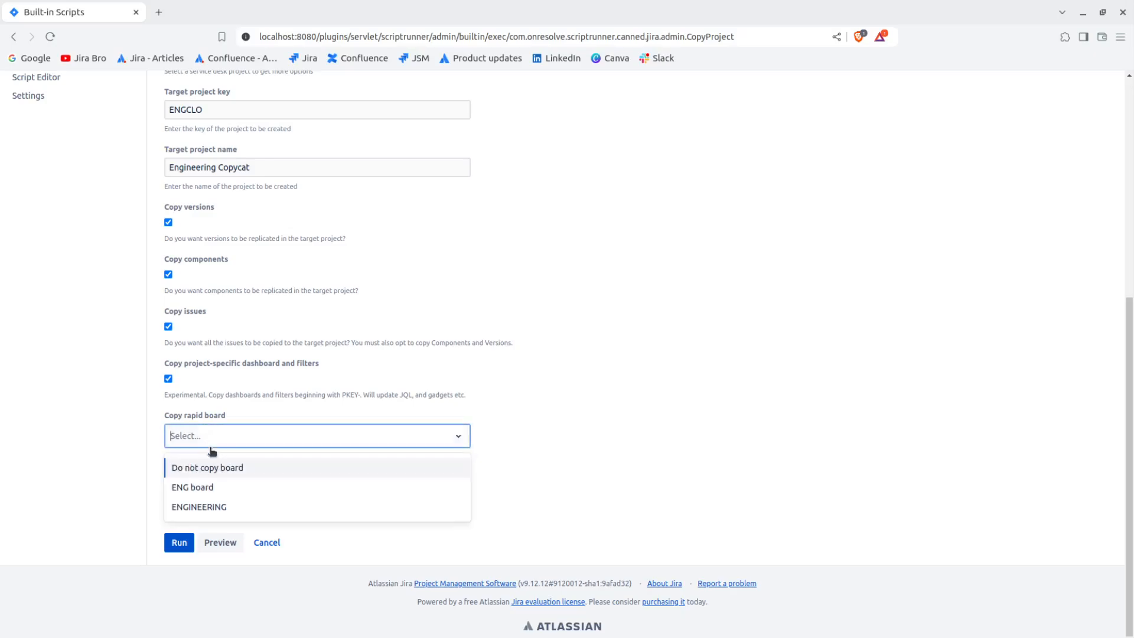
{"action": "left_click", "coordinate": [205, 491]}
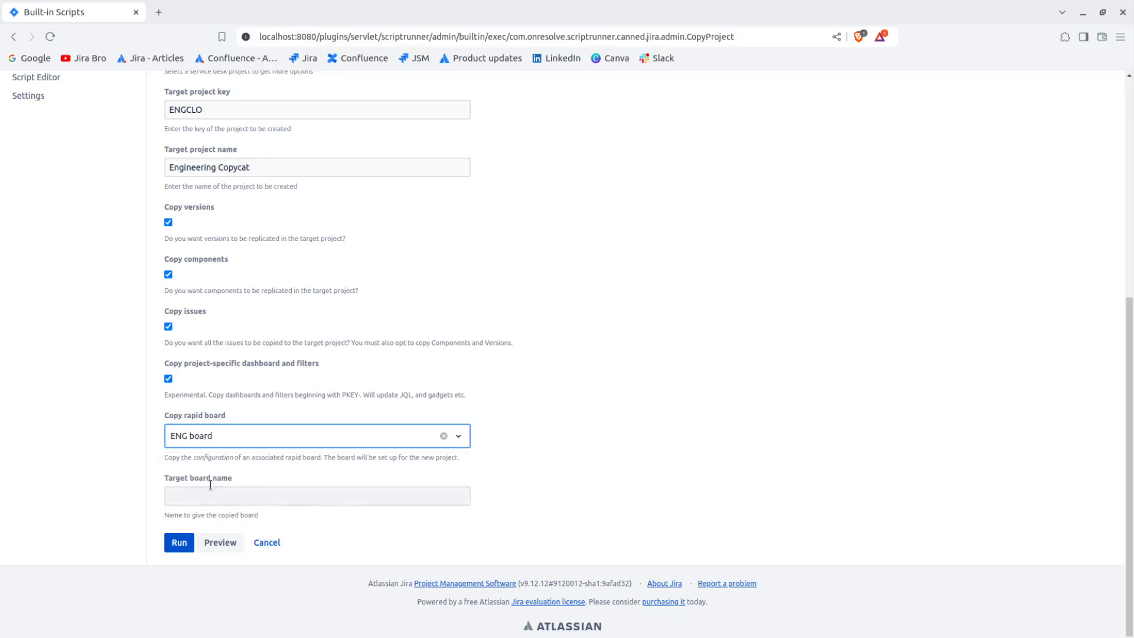
{"action": "left_click", "coordinate": [243, 495]}
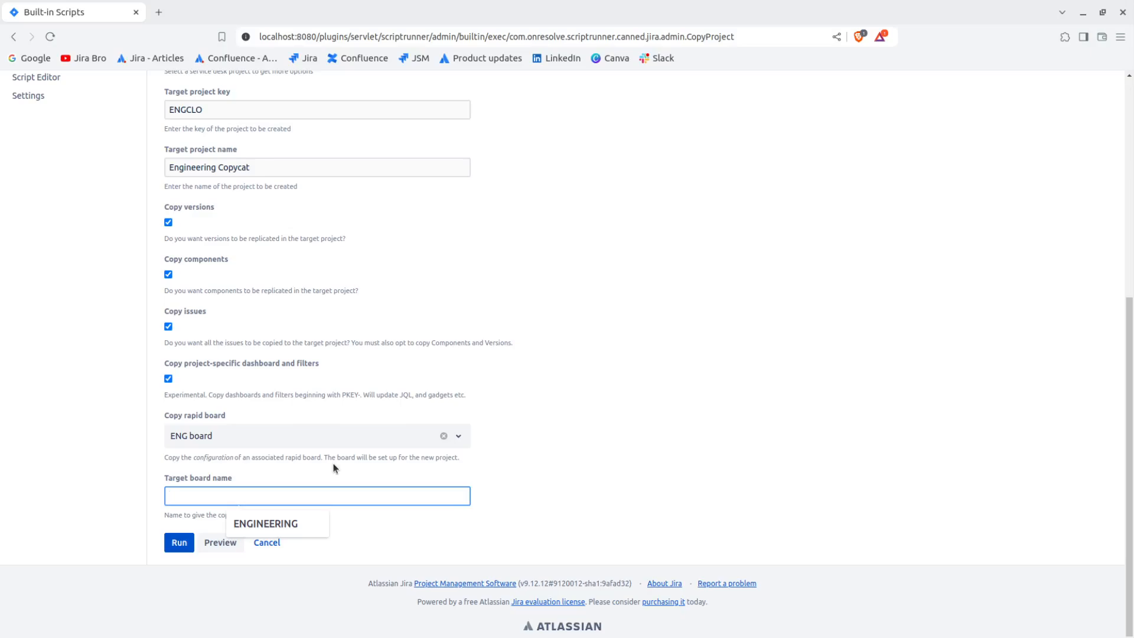
{"action": "type", "text": "C"}
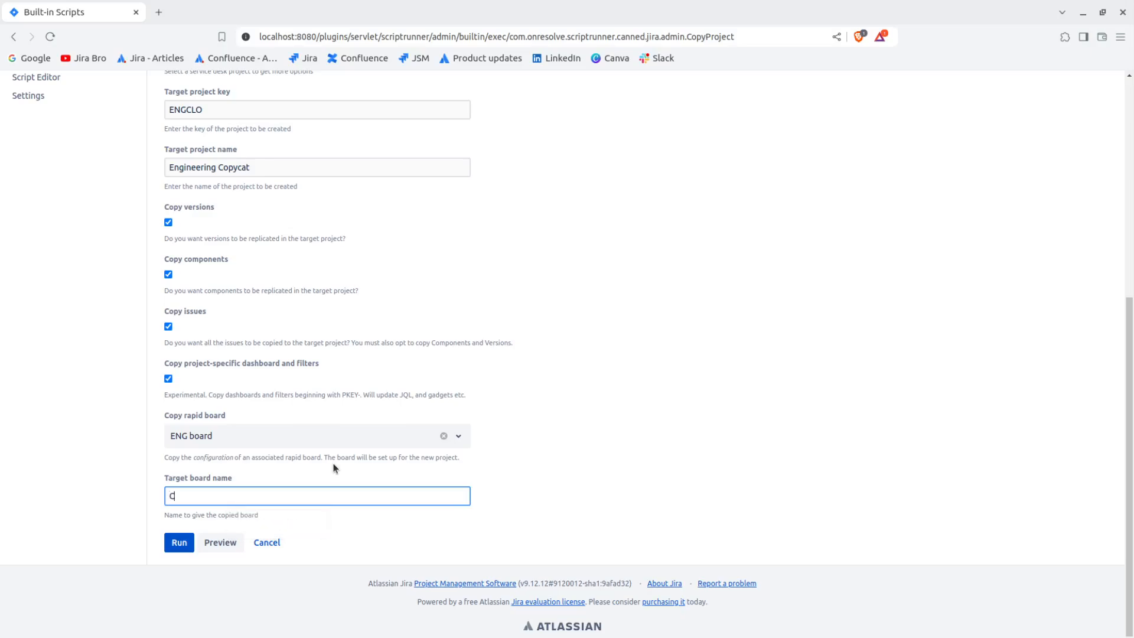
{"action": "type", "text": "lone Board"}
Preview the project copy and read the validation result.
{"action": "left_click", "coordinate": [221, 545]}
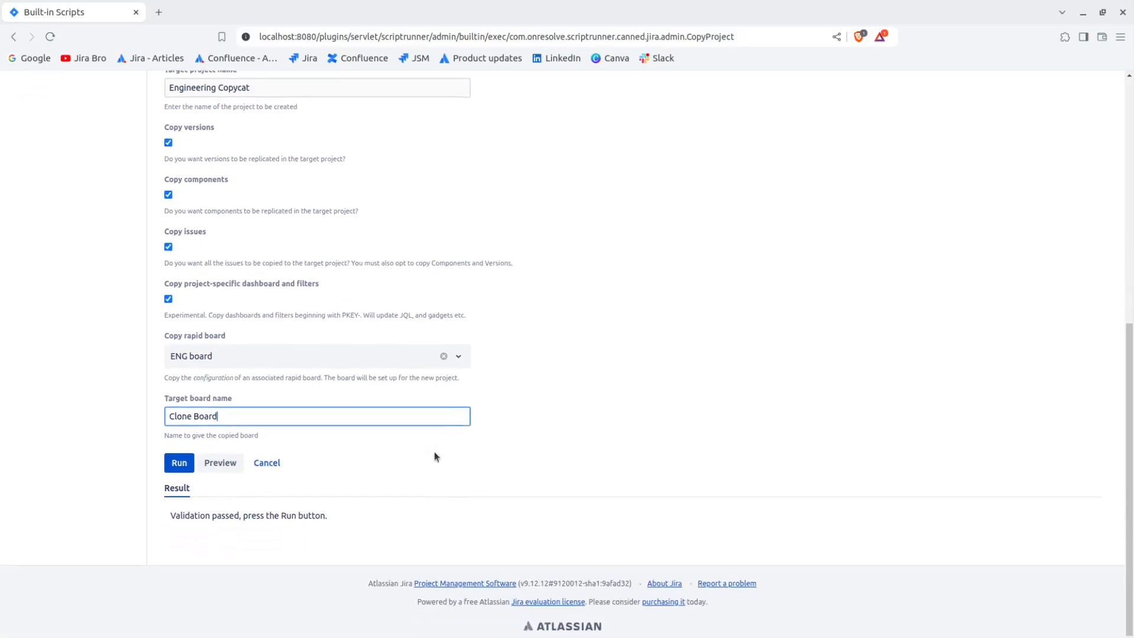
{"action": "left_click_drag", "start_coordinate": [171, 519], "coordinate": [348, 519]}
{"action": "left_click", "coordinate": [349, 518]}
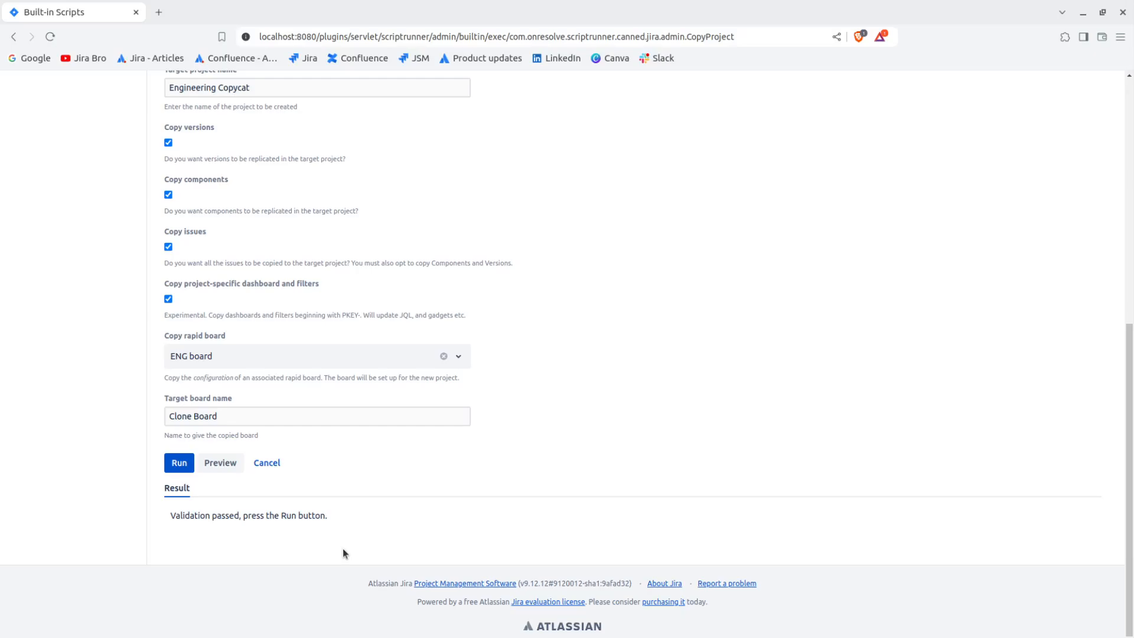
Run the project copy and open the copied ENGCLO project from the result.
{"action": "scroll", "coordinate": [339, 549], "scroll_direction": "up", "scroll_amount": 2}
{"action": "left_click", "coordinate": [179, 537]}
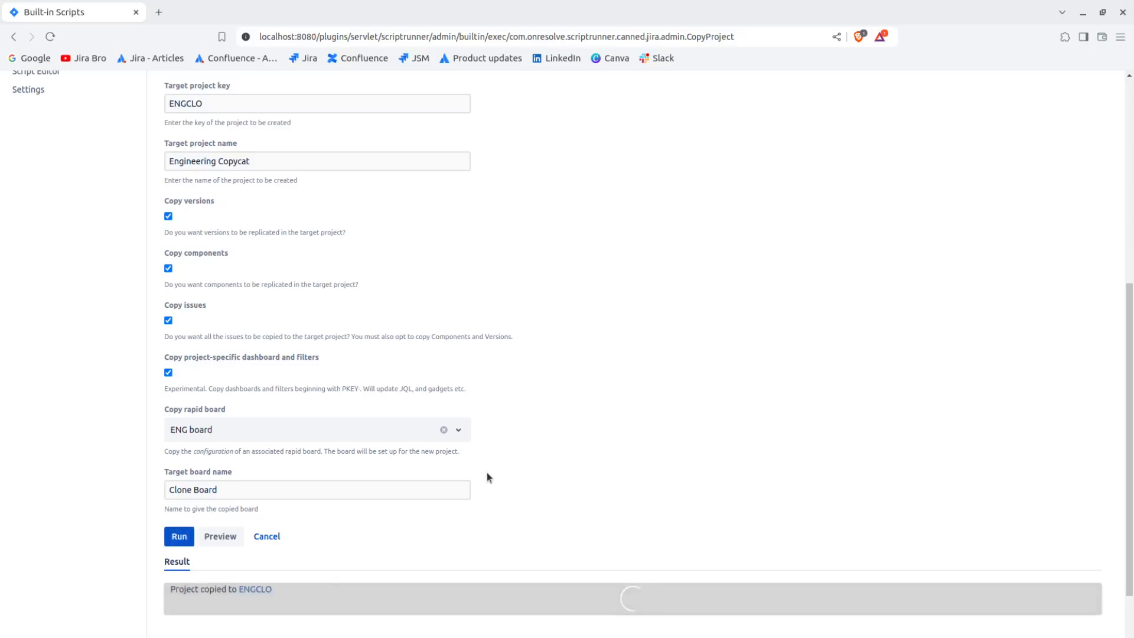
{"action": "scroll", "coordinate": [487, 476], "scroll_direction": "down", "scroll_amount": 2}
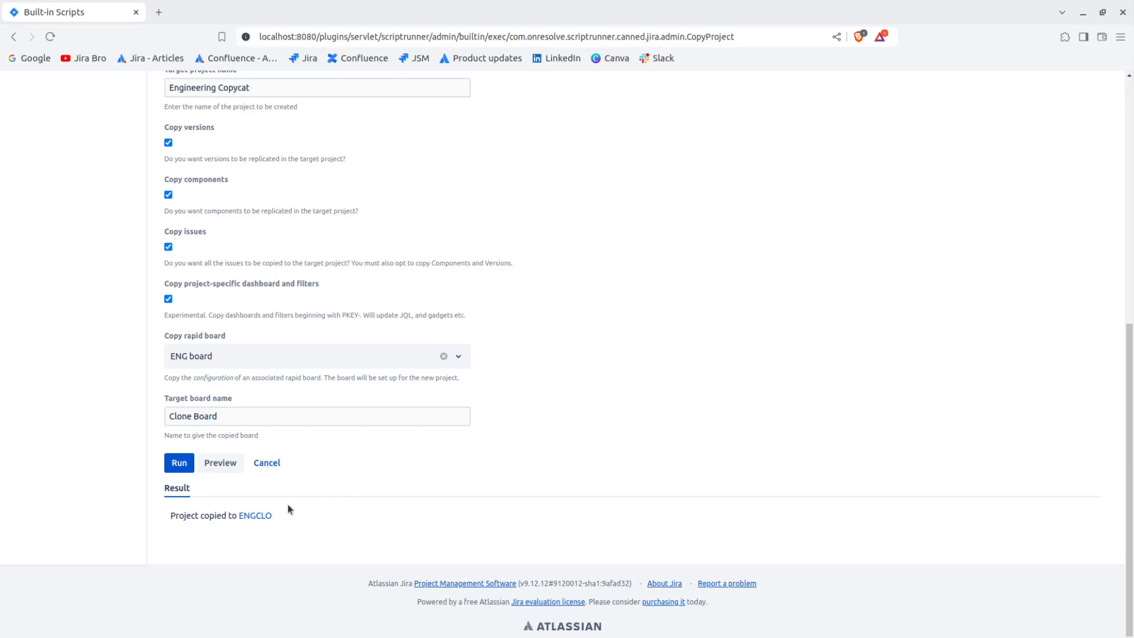
{"action": "left_click", "coordinate": [259, 517]}
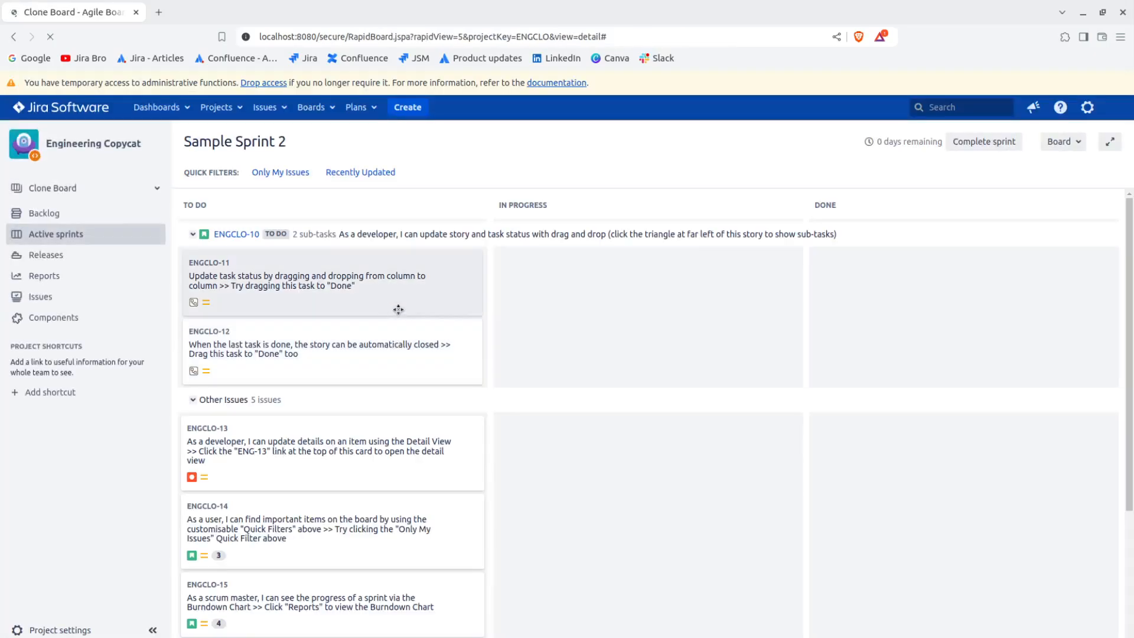
Open the original Engineering (ENG) project in a separate browser tab and switch to it.
{"action": "left_click", "coordinate": [216, 108]}
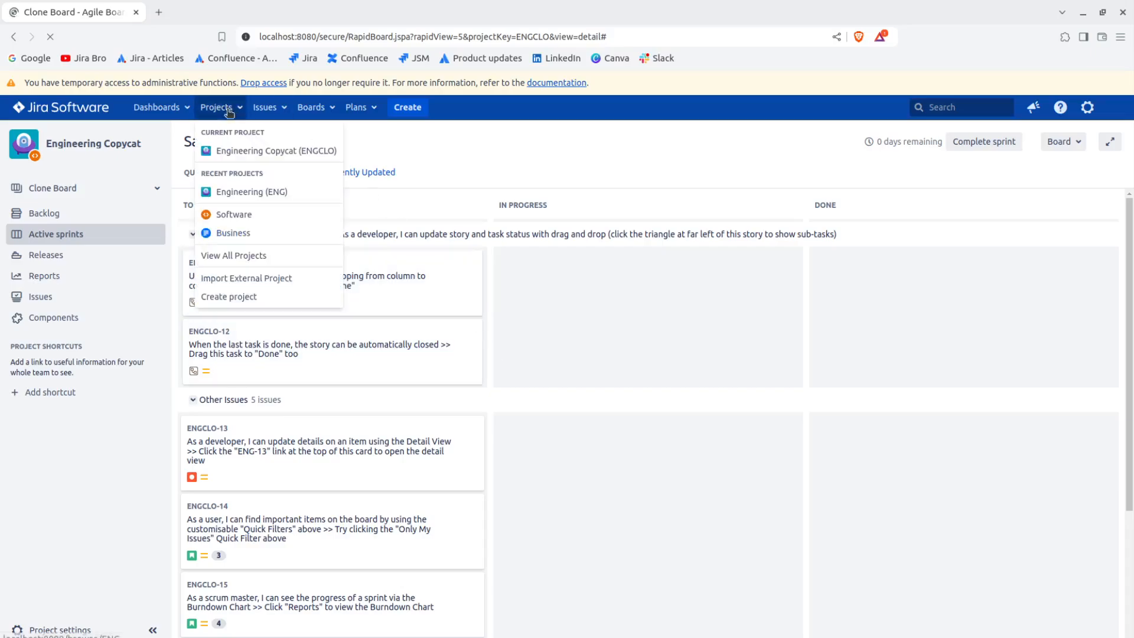
{"action": "middle_click", "coordinate": [243, 190]}
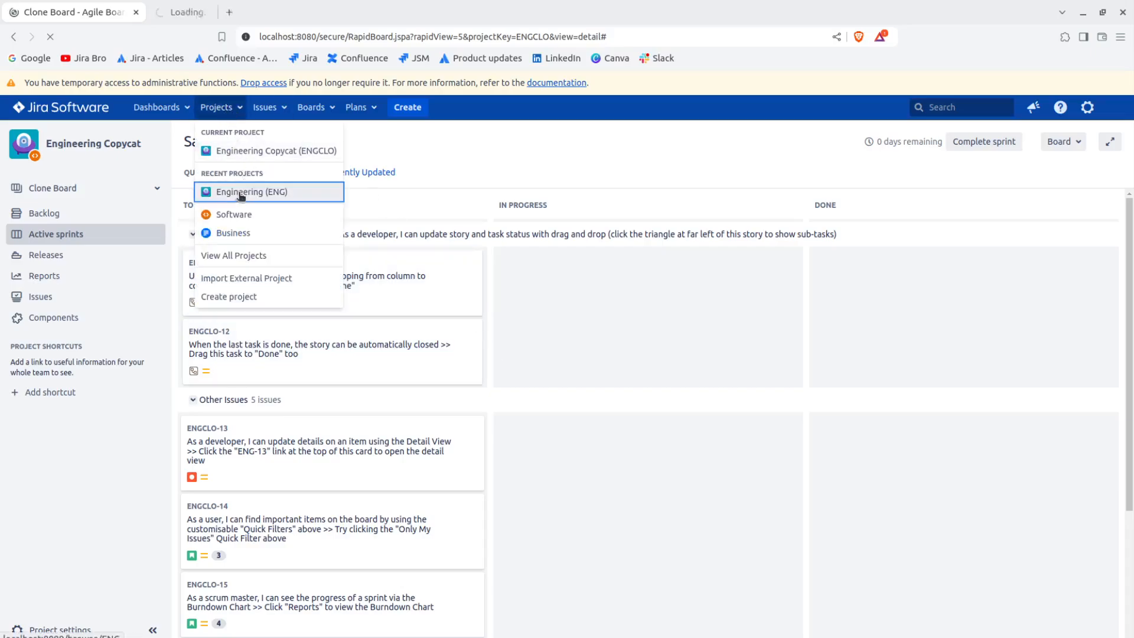
{"action": "left_click", "coordinate": [215, 15]}
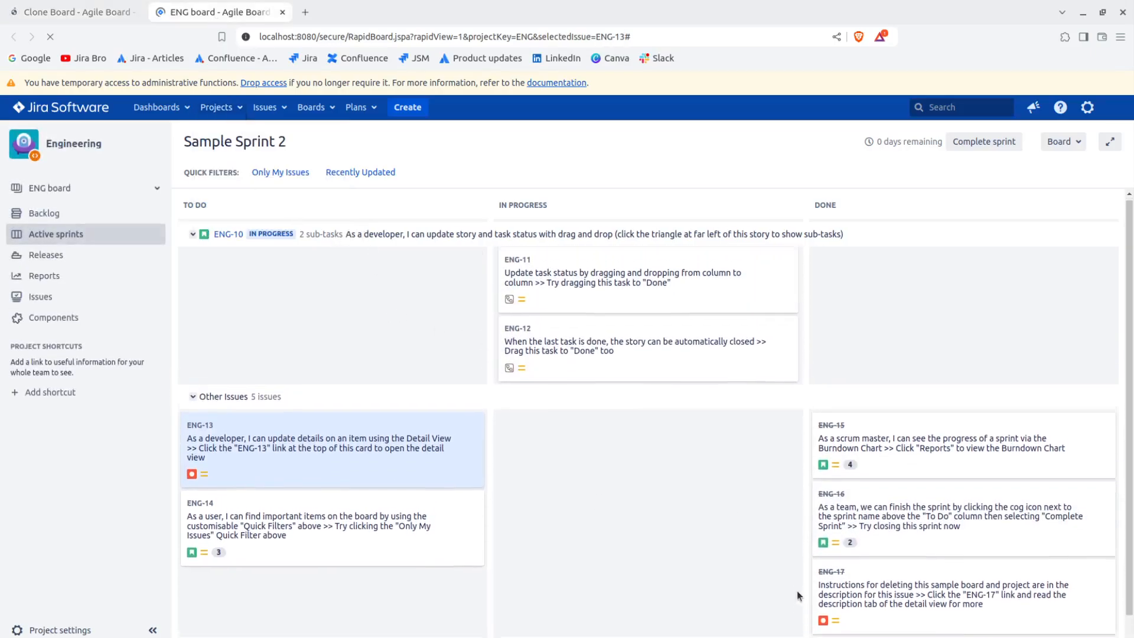
Compare the issues and their statuses in Sample Sprint 2 between the cloned board and the original ENG board.
{"action": "left_click", "coordinate": [77, 11]}
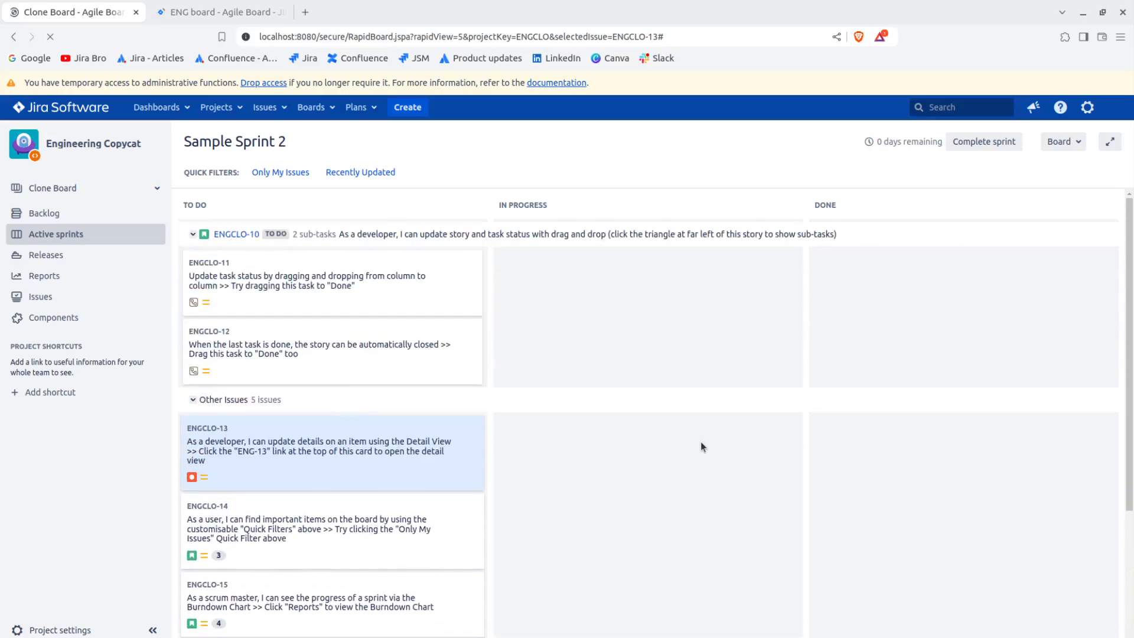
{"action": "left_click", "coordinate": [207, 15]}
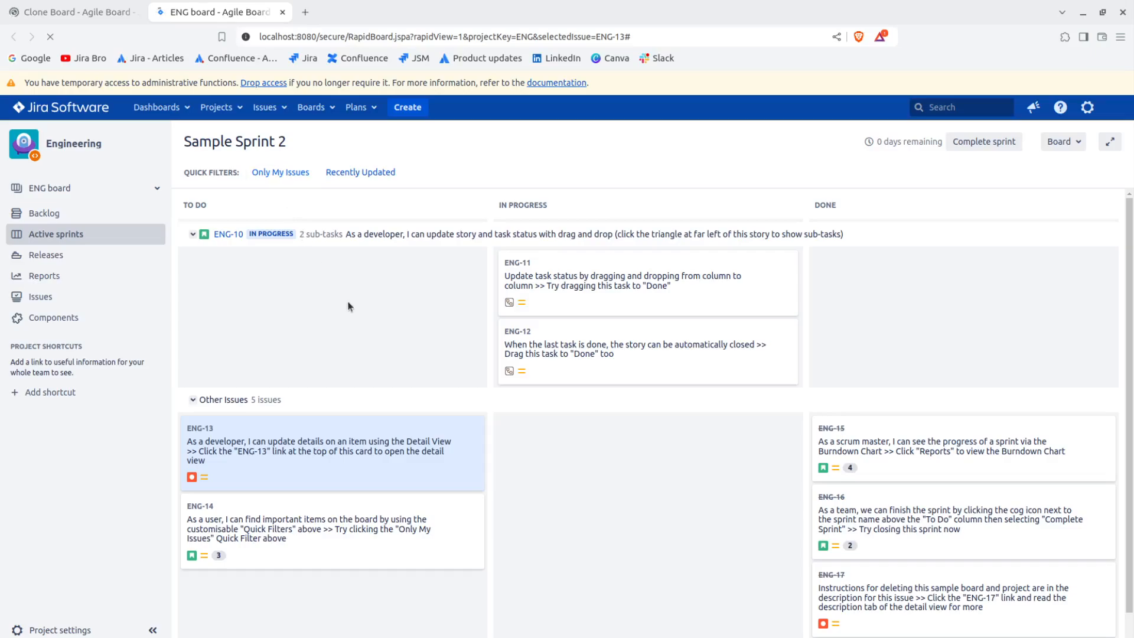
{"action": "left_click", "coordinate": [107, 11]}
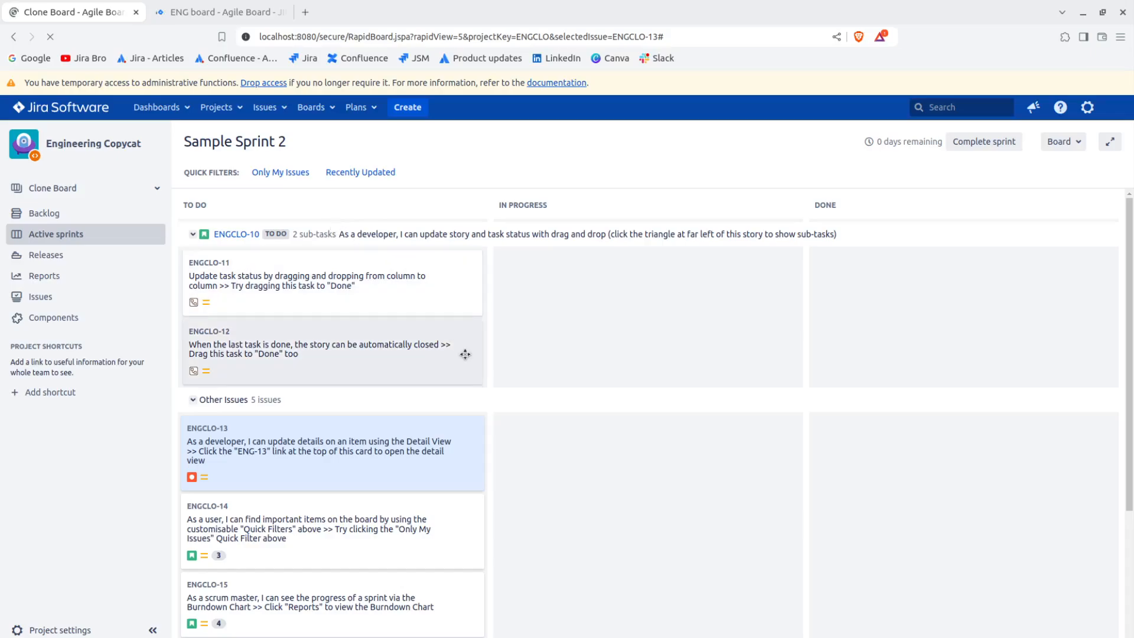
{"action": "scroll", "coordinate": [466, 355], "scroll_direction": "down", "scroll_amount": 3}
{"action": "scroll", "coordinate": [466, 355], "scroll_direction": "up", "scroll_amount": 3}
{"action": "left_click", "coordinate": [216, 12]}
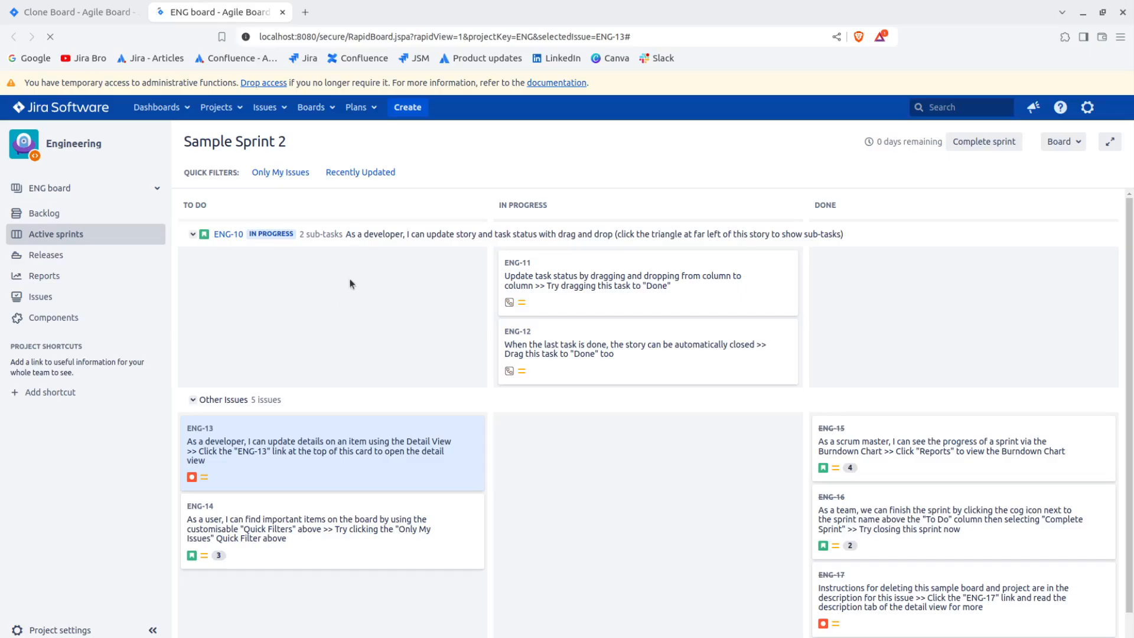
{"action": "left_click", "coordinate": [100, 14]}
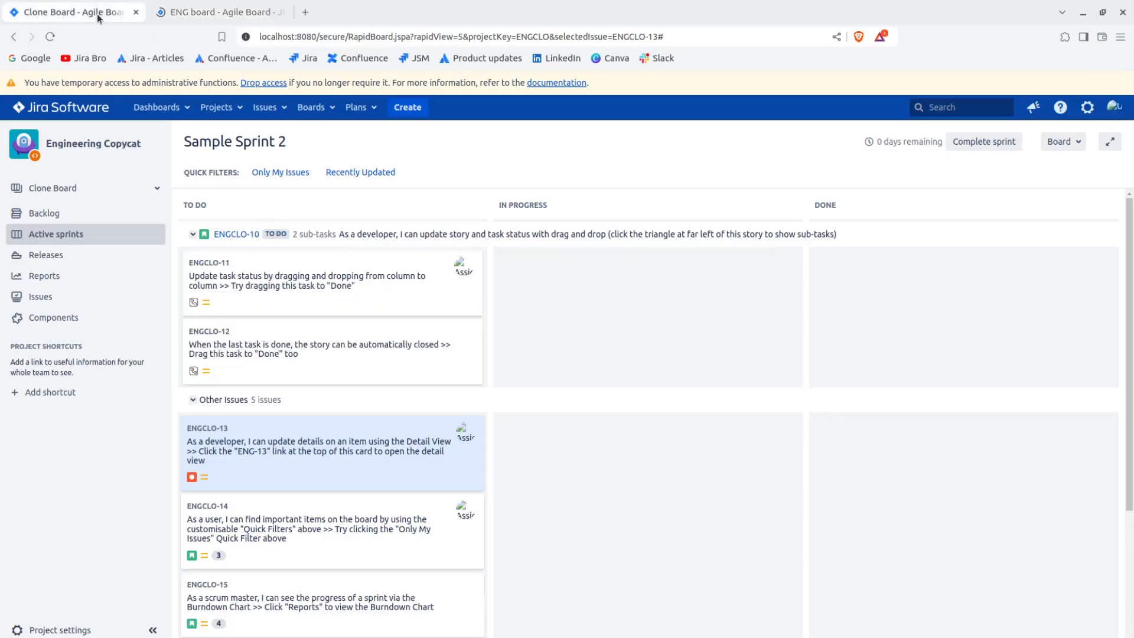
{"action": "mouse_move", "coordinate": [235, 172]}
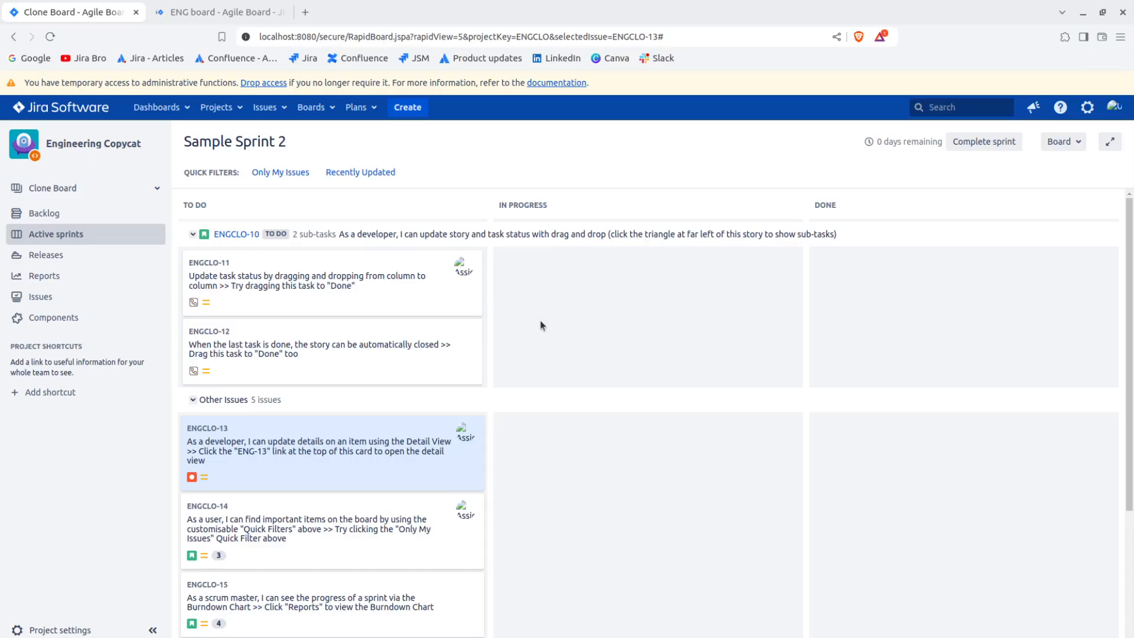